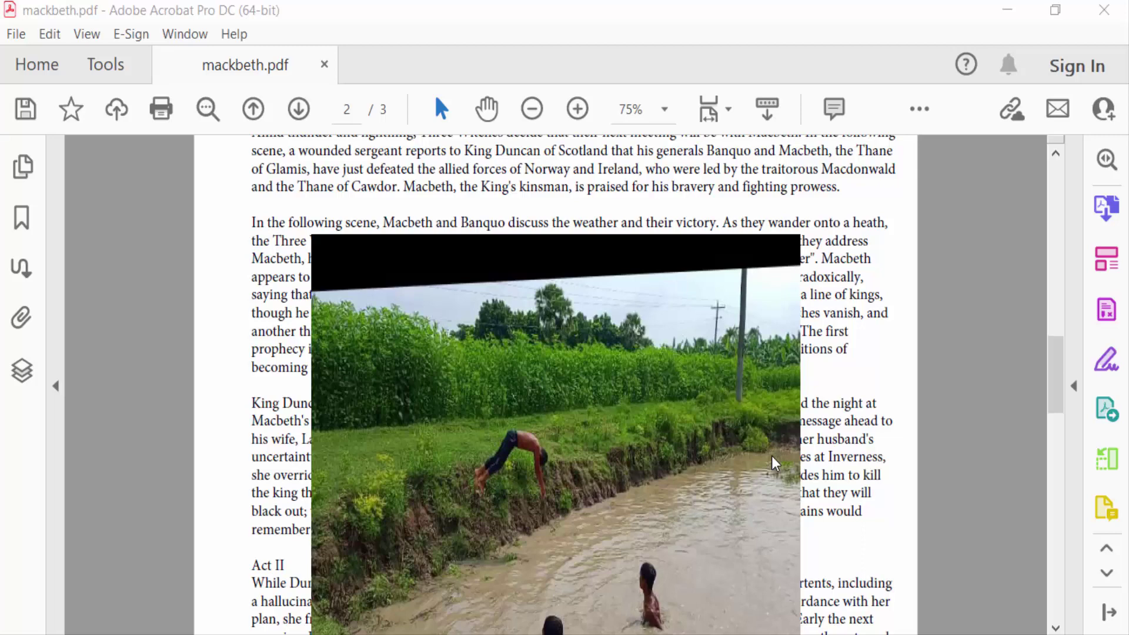
{"action": "scroll", "coordinate": [851, 319], "scroll_direction": "down", "scroll_amount": 2}
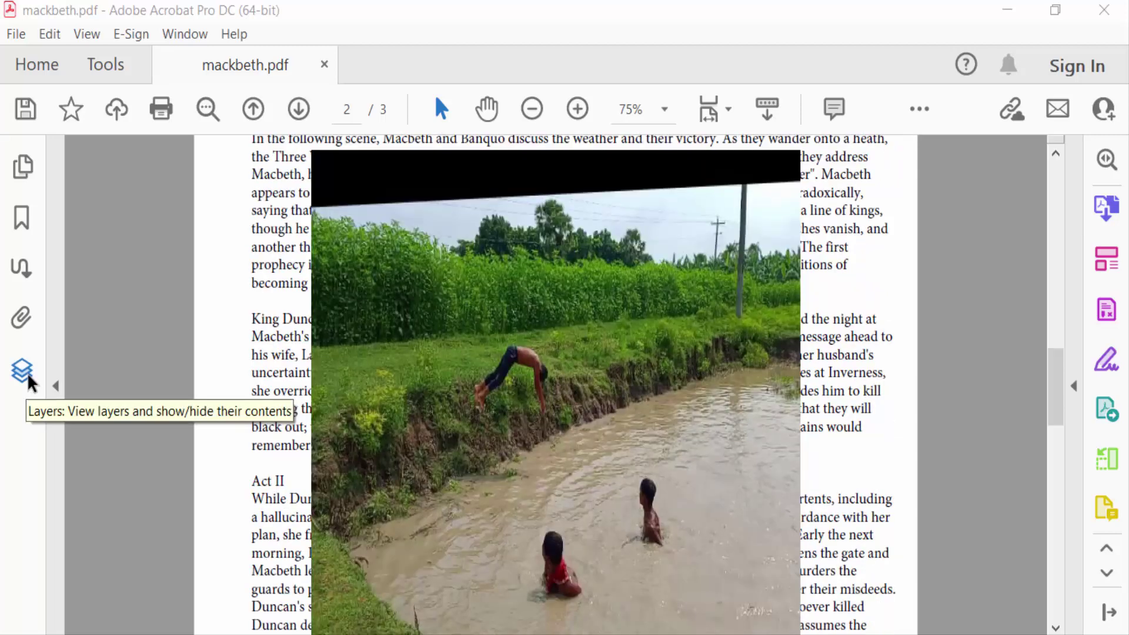
- Show the Layers panel, hide the pic and swim layers, then show swim again
{"action": "left_click", "coordinate": [28, 372]}
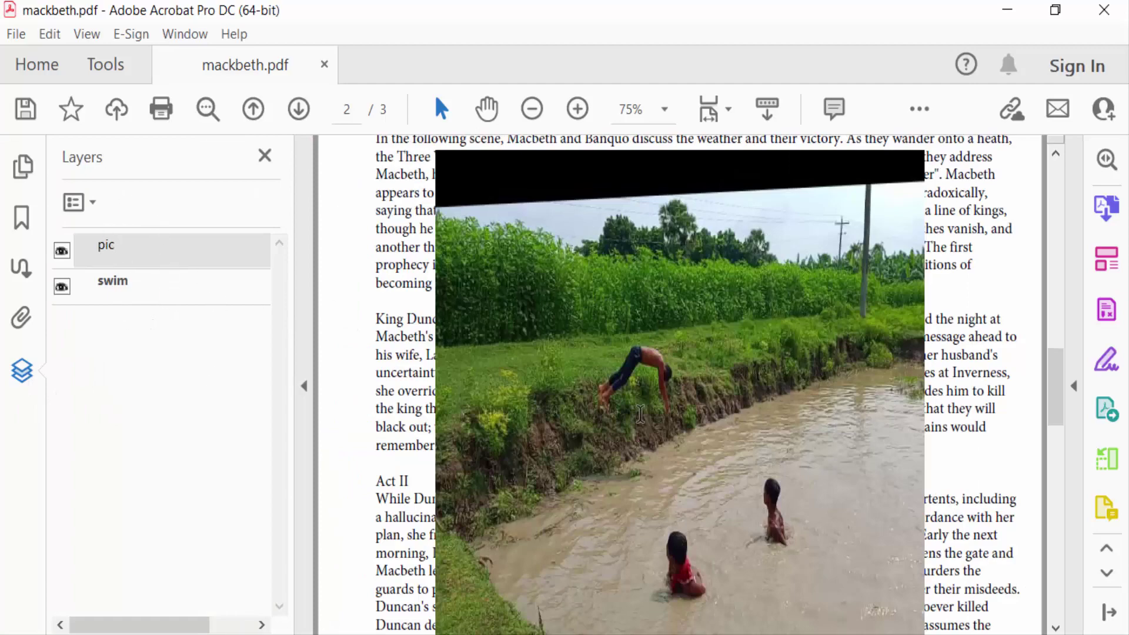
{"action": "scroll", "coordinate": [683, 565], "scroll_direction": "down", "scroll_amount": 1}
{"action": "scroll", "coordinate": [684, 564], "scroll_direction": "up", "scroll_amount": 5}
{"action": "scroll", "coordinate": [683, 564], "scroll_direction": "up", "scroll_amount": 5}
{"action": "scroll", "coordinate": [683, 560], "scroll_direction": "up", "scroll_amount": 4}
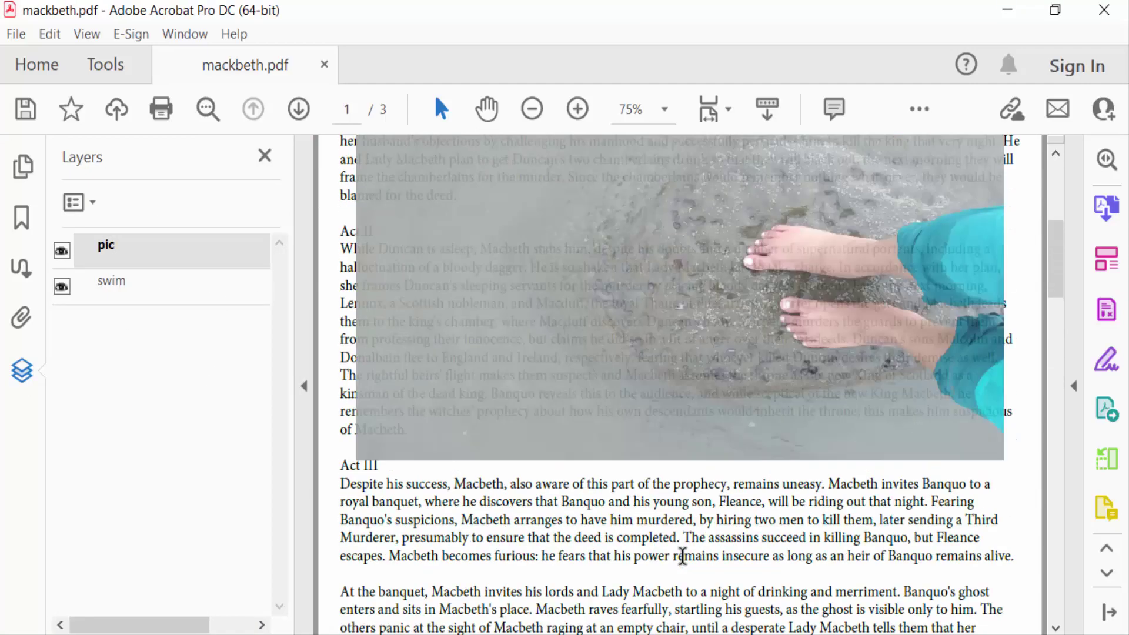
{"action": "scroll", "coordinate": [582, 388], "scroll_direction": "down", "scroll_amount": 2}
{"action": "scroll", "coordinate": [578, 419], "scroll_direction": "down", "scroll_amount": 3}
{"action": "scroll", "coordinate": [577, 425], "scroll_direction": "down", "scroll_amount": 4}
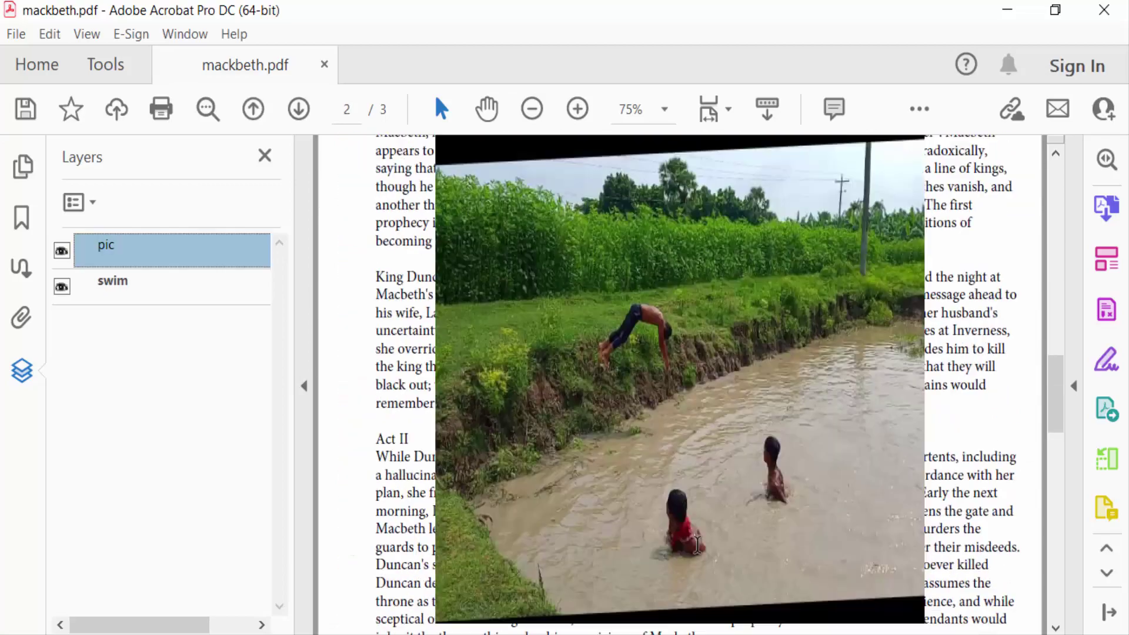
{"action": "scroll", "coordinate": [577, 425], "scroll_direction": "down", "scroll_amount": 3}
{"action": "scroll", "coordinate": [577, 425], "scroll_direction": "up", "scroll_amount": 3}
{"action": "left_click", "coordinate": [62, 252]}
{"action": "scroll", "coordinate": [433, 335], "scroll_direction": "up", "scroll_amount": 3}
{"action": "scroll", "coordinate": [521, 463], "scroll_direction": "up", "scroll_amount": 5}
{"action": "scroll", "coordinate": [518, 461], "scroll_direction": "up", "scroll_amount": 3}
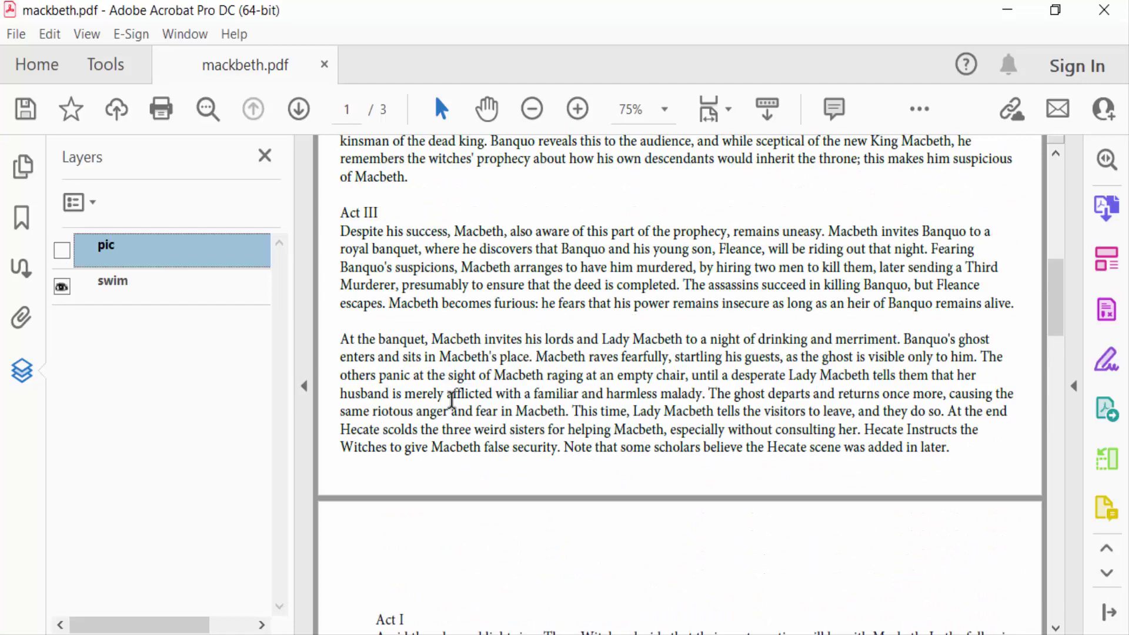
{"action": "scroll", "coordinate": [424, 437], "scroll_direction": "down", "scroll_amount": 6}
{"action": "scroll", "coordinate": [438, 445], "scroll_direction": "down", "scroll_amount": 3}
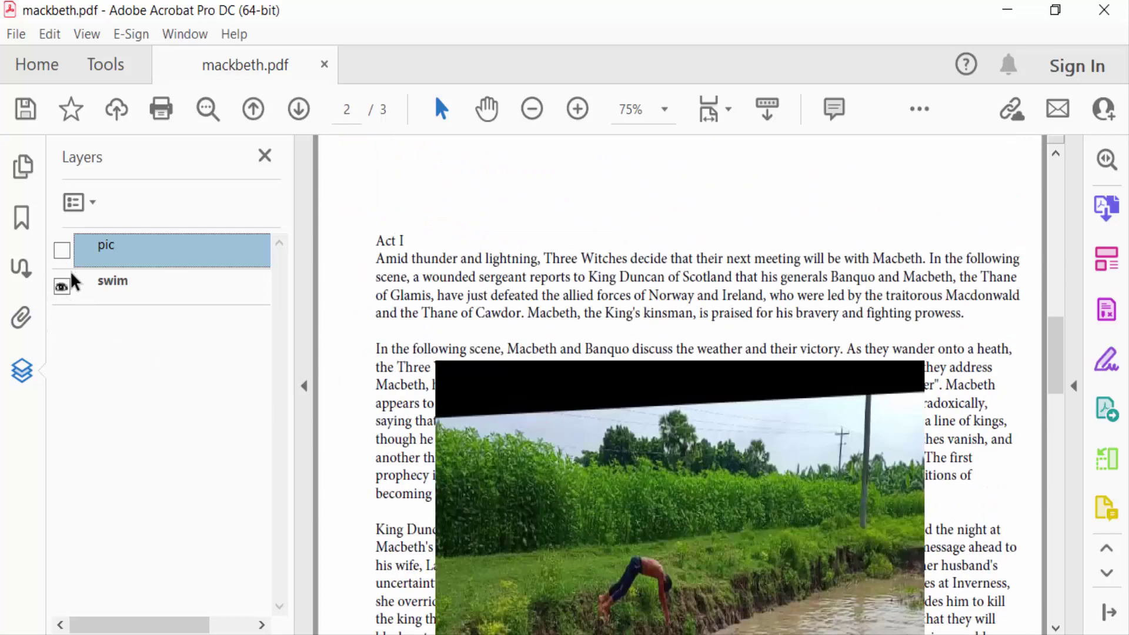
{"action": "left_click", "coordinate": [62, 287]}
{"action": "scroll", "coordinate": [662, 468], "scroll_direction": "down", "scroll_amount": 4}
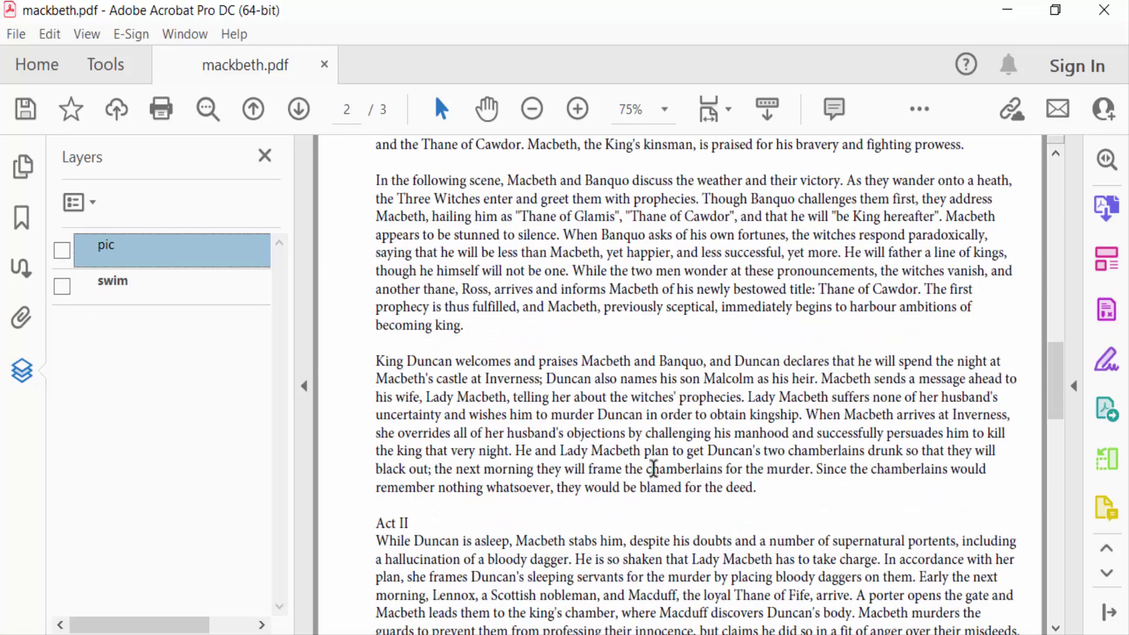
{"action": "left_click", "coordinate": [63, 287]}
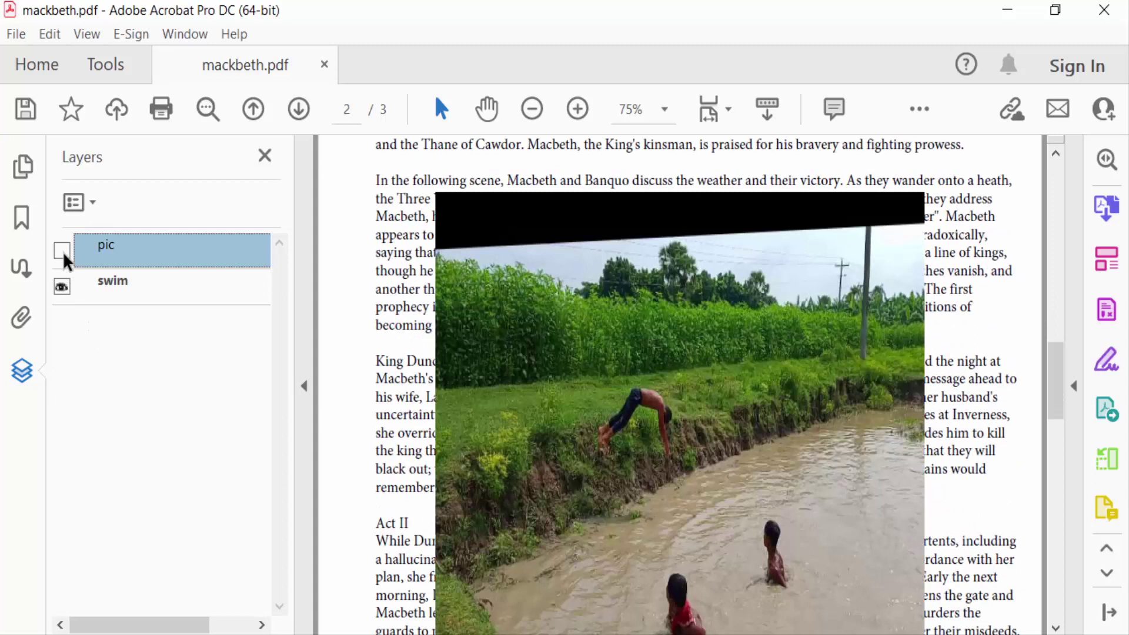
- Set the swim layer's properties to default state Off, Locked, and Never Visible
{"action": "right_click", "coordinate": [100, 278]}
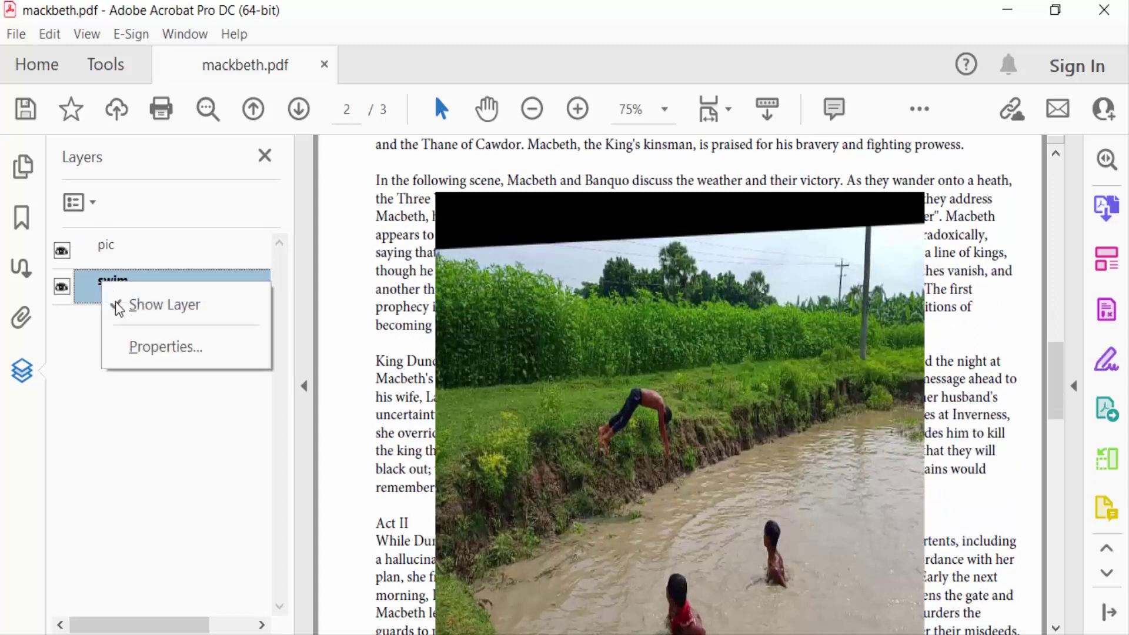
{"action": "left_click", "coordinate": [141, 347]}
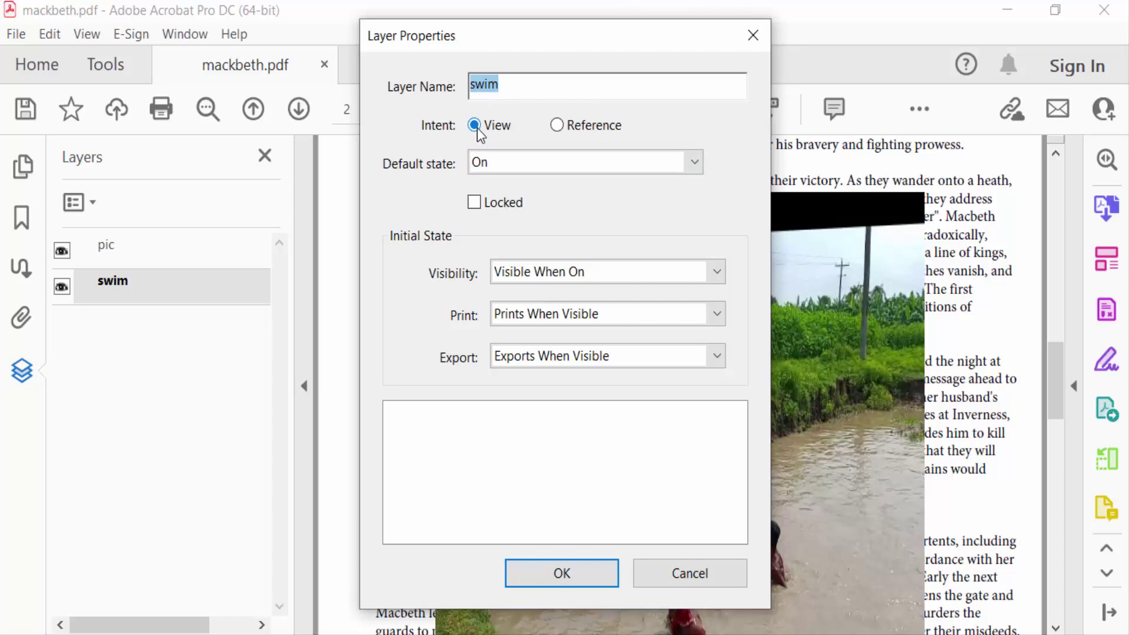
{"action": "left_click", "coordinate": [478, 164]}
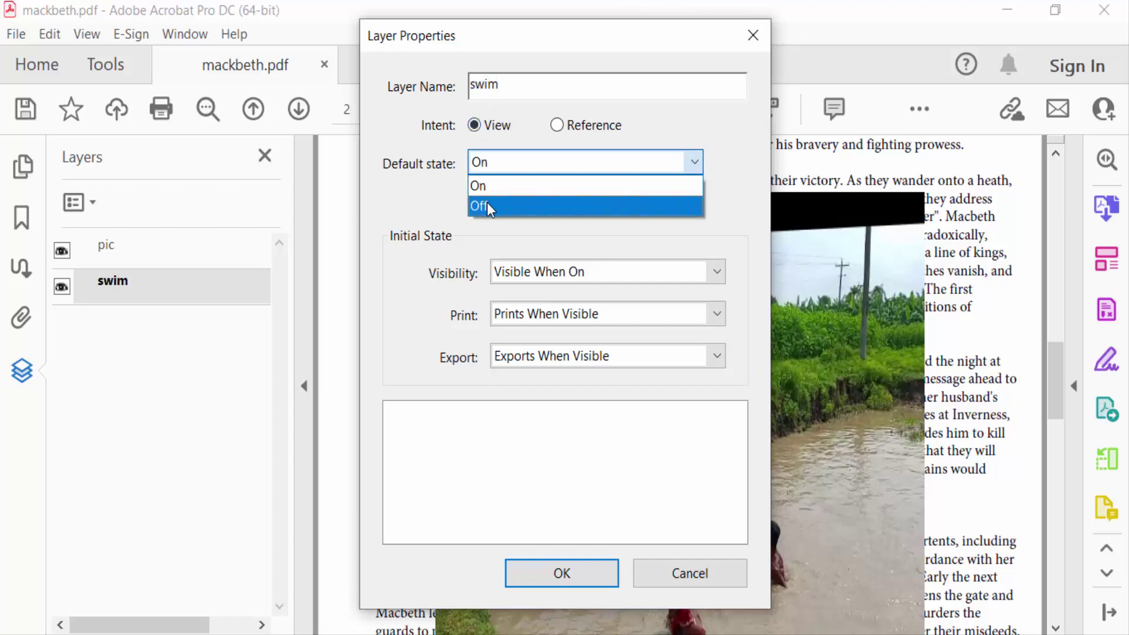
{"action": "left_click", "coordinate": [487, 202]}
{"action": "left_click", "coordinate": [475, 203]}
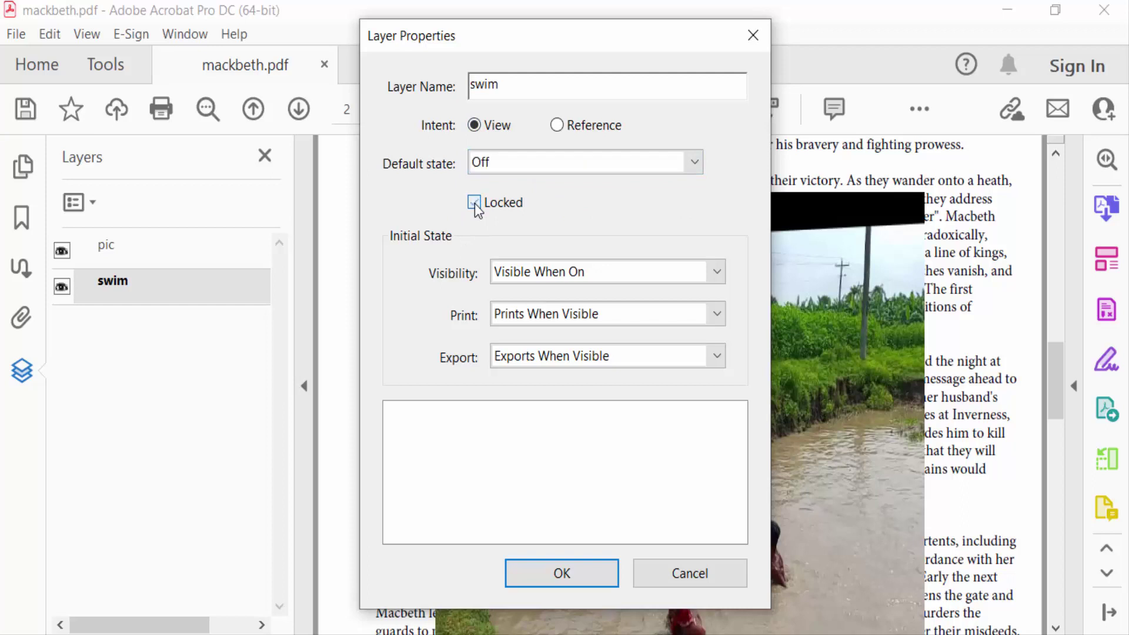
{"action": "left_click", "coordinate": [473, 204]}
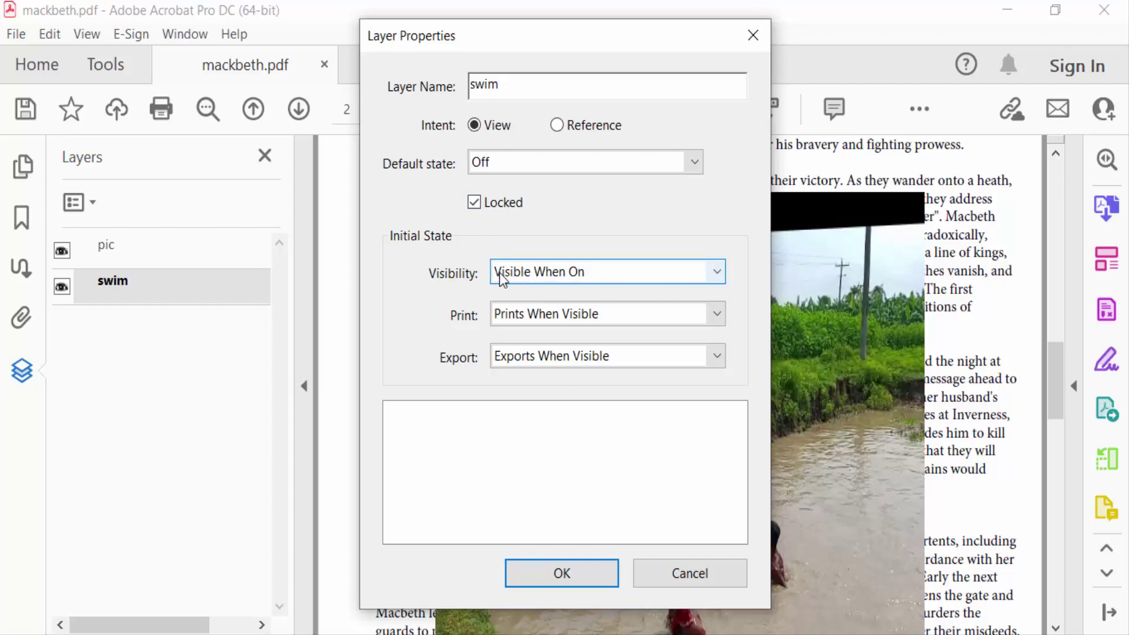
{"action": "left_click", "coordinate": [518, 278]}
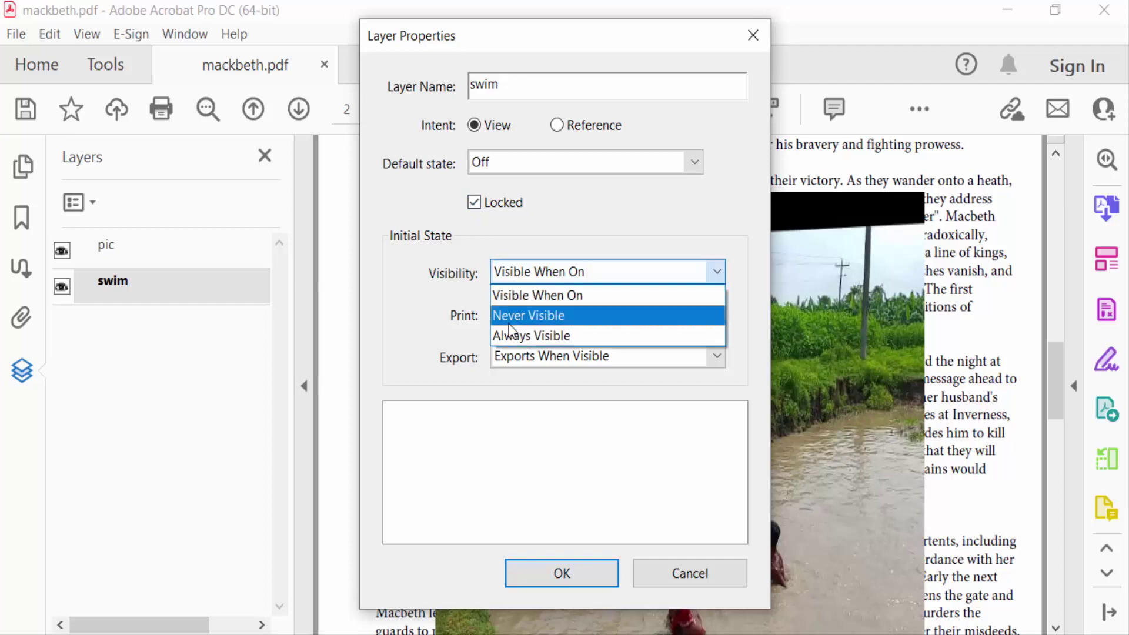
{"action": "left_click", "coordinate": [511, 315]}
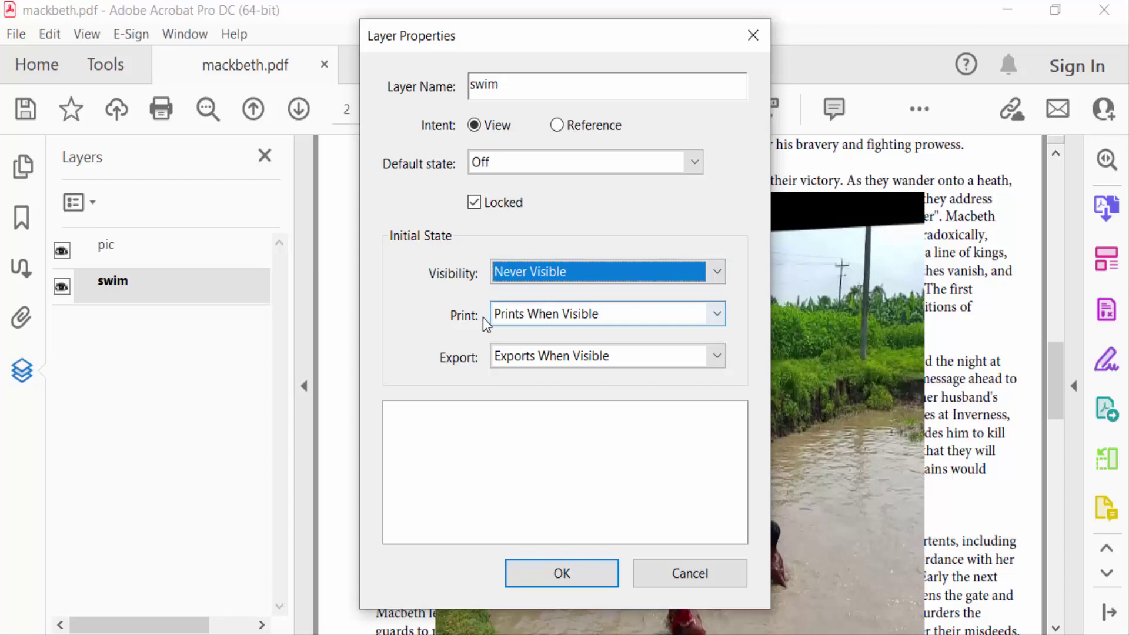
{"action": "key", "text": "Return"}
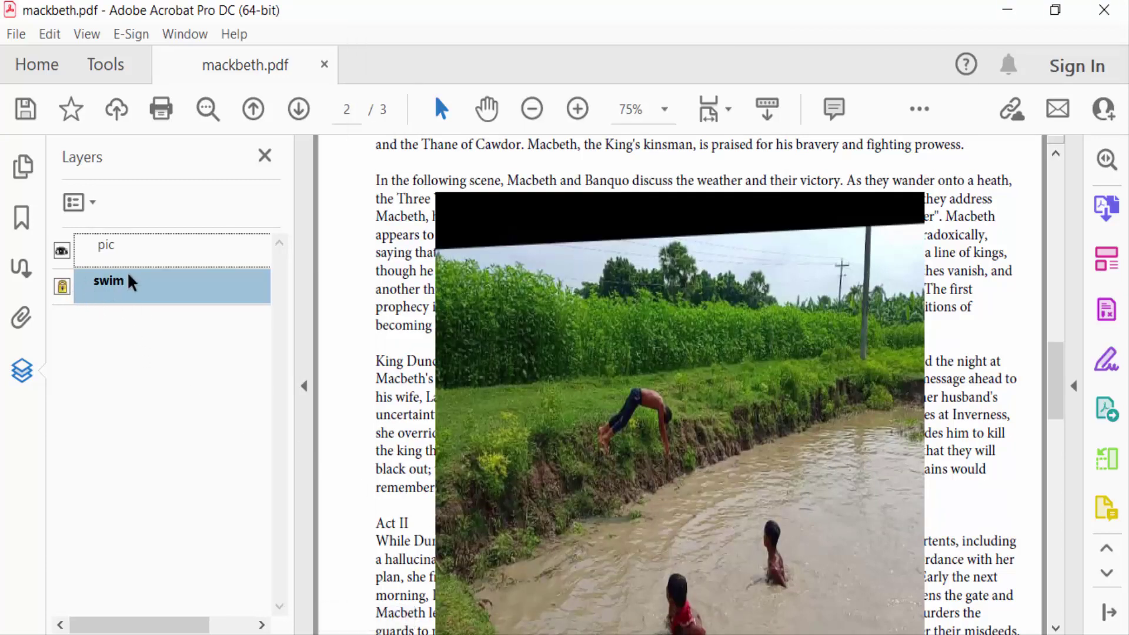
- Dismiss the locked-layer warning and clear Locked in the swim layer's properties
{"action": "left_click", "coordinate": [63, 286]}
{"action": "key", "text": "Return"}
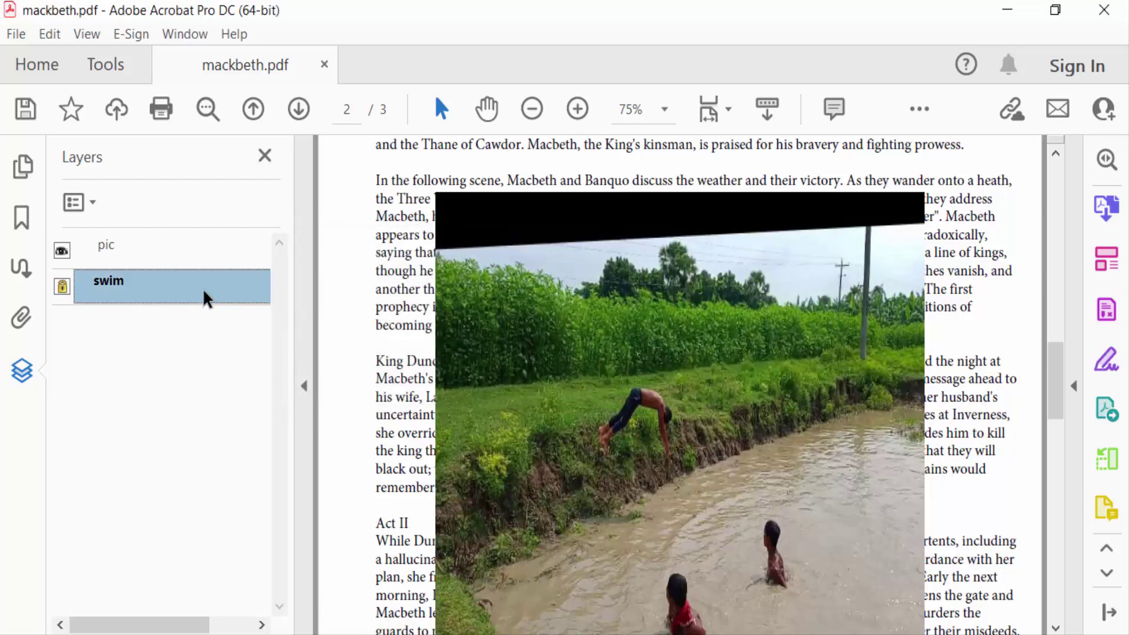
{"action": "double_click", "coordinate": [202, 288]}
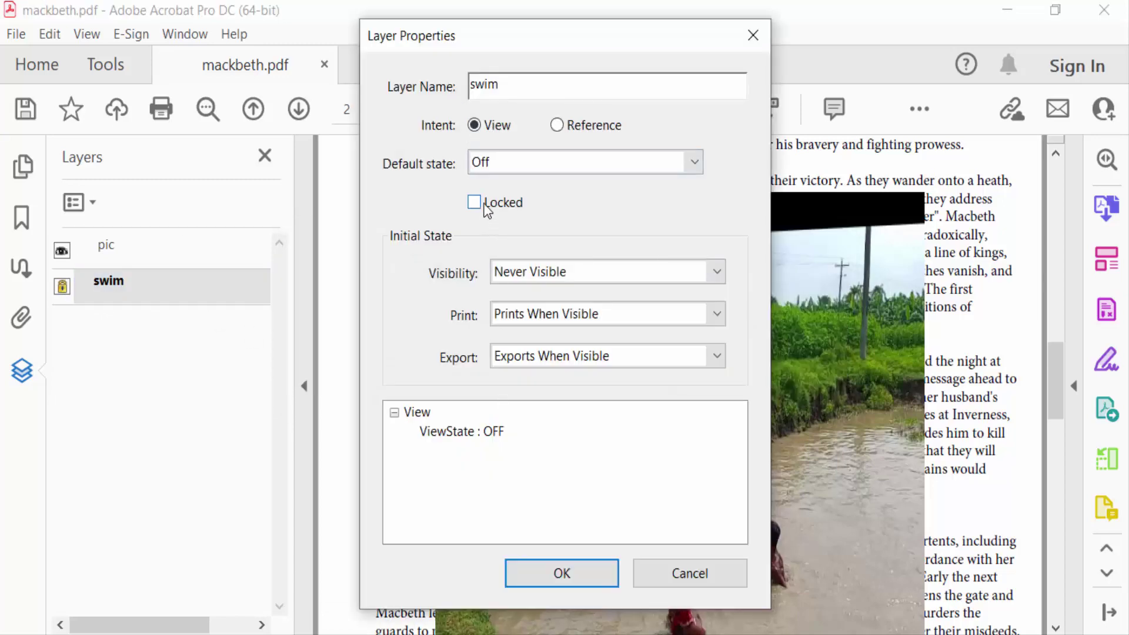
{"action": "left_click", "coordinate": [536, 576]}
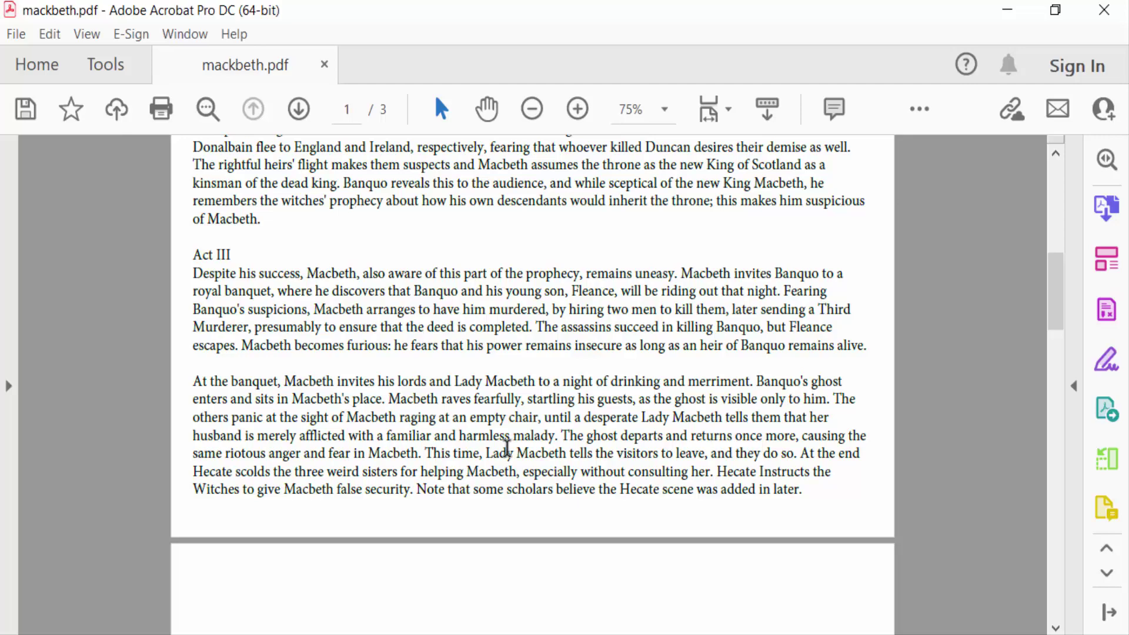
{"action": "scroll", "coordinate": [507, 449], "scroll_direction": "up", "scroll_amount": 5}
{"action": "scroll", "coordinate": [498, 463], "scroll_direction": "up", "scroll_amount": 5}
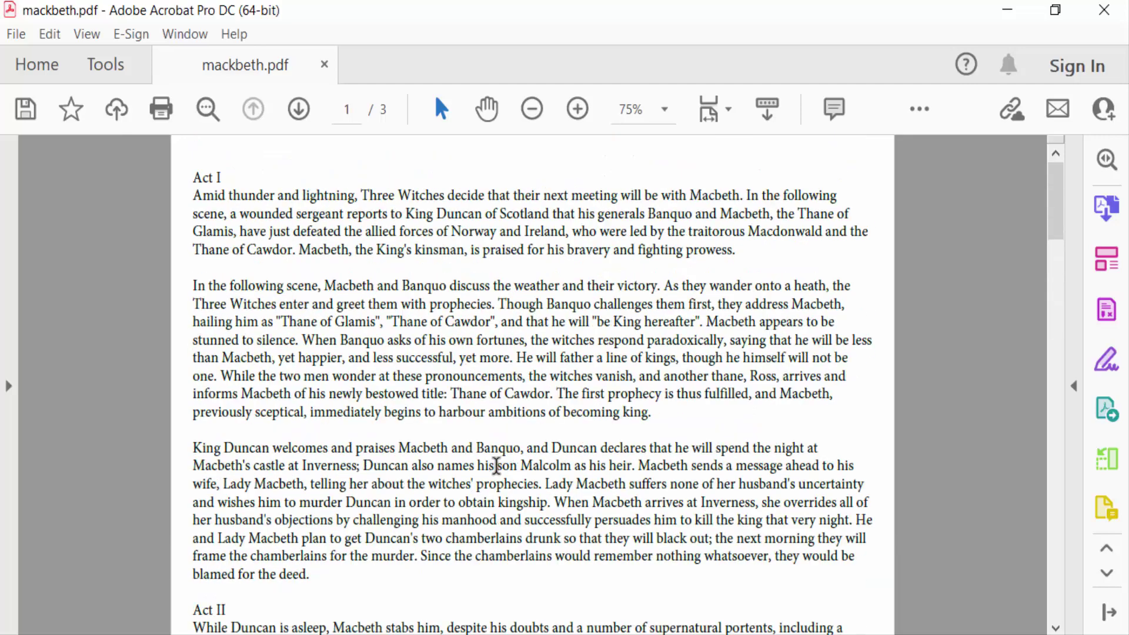
- Save mackbeth.pdf from the File menu
{"action": "left_click", "coordinate": [15, 35]}
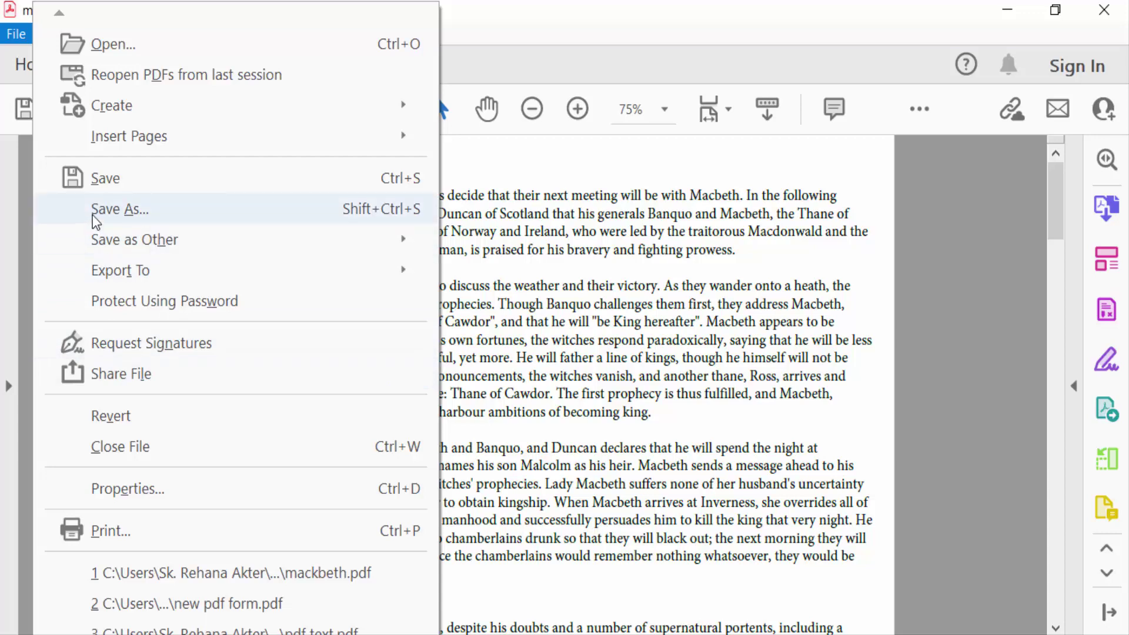
{"action": "left_click", "coordinate": [93, 214]}
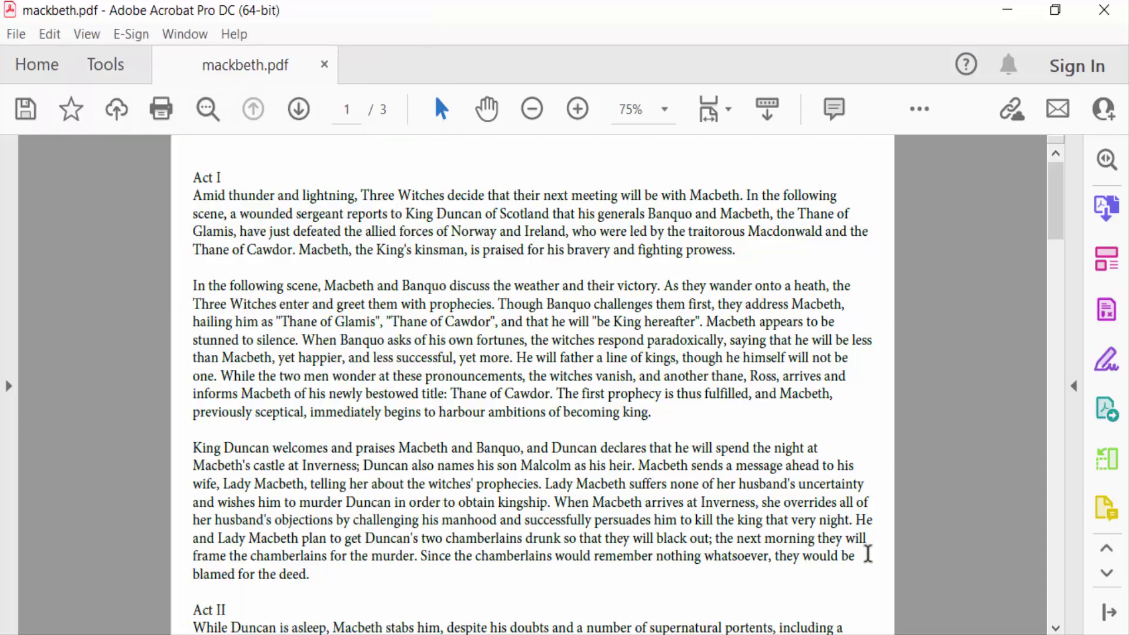